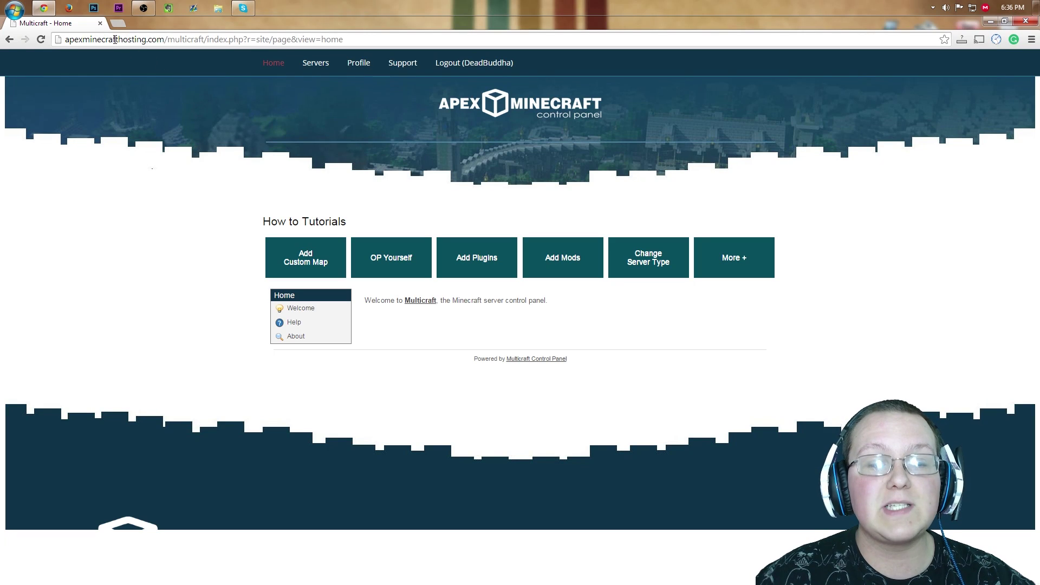
- Select the Multicraft control panel page's address in the browser for editing
left_click(115, 39)
- Load the /multicraft/ home, then open Servers and the Stone Server's page
left_click(207, 39)
left_click_drag(207, 39, 744, 115)
key("BackSpace")
key("Return")
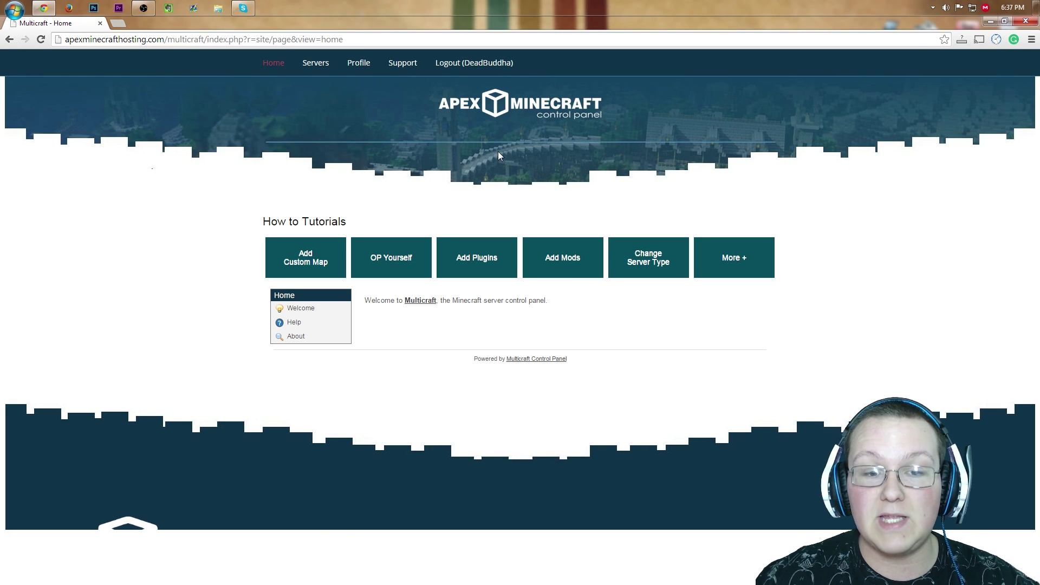
left_click(317, 70)
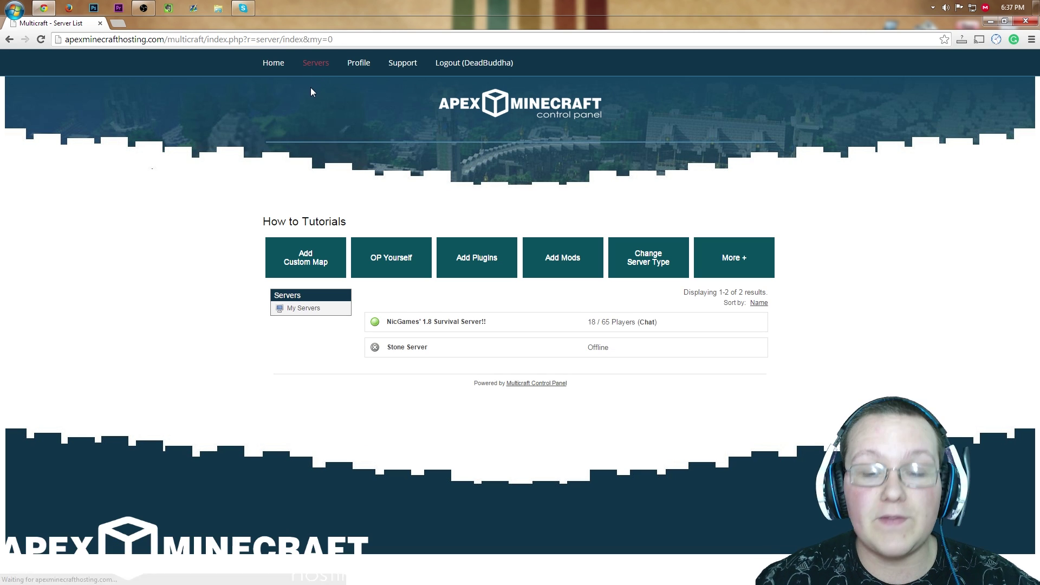
left_click(414, 350)
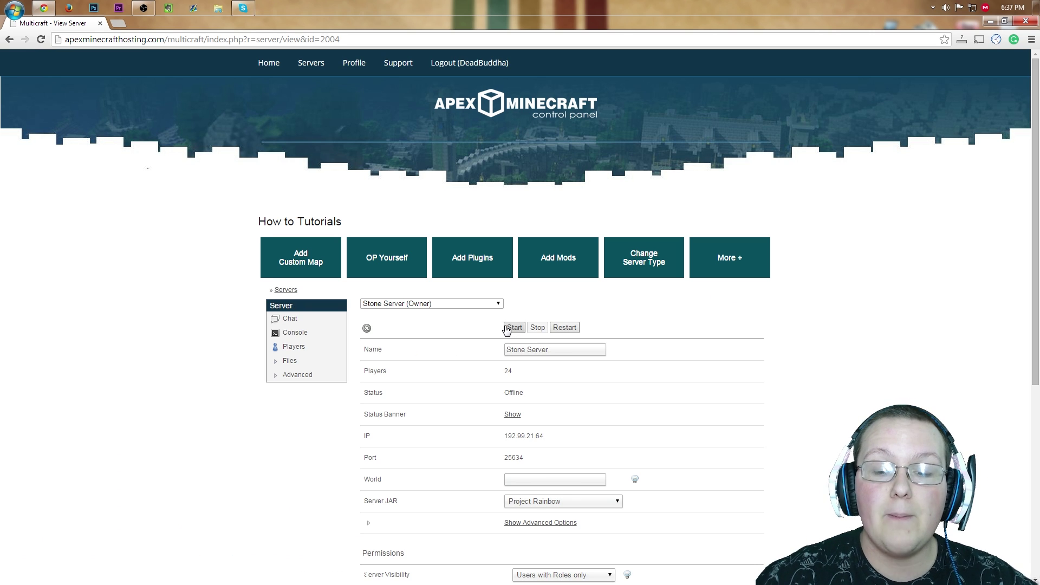
- Start then stop Stone Server, and confirm Project Rainbow is the selected Server JAR
left_click(507, 329)
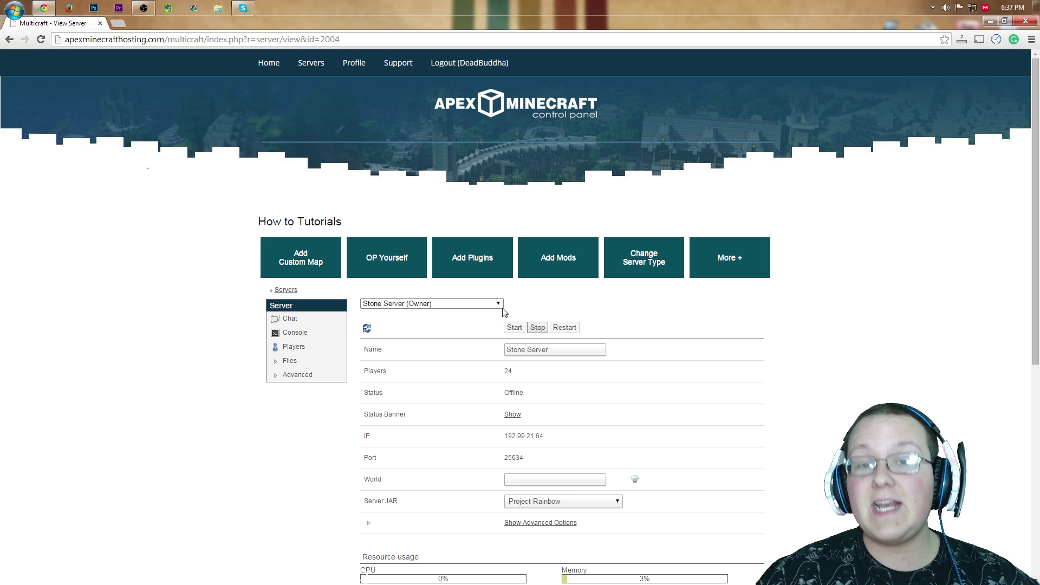
left_click(535, 329)
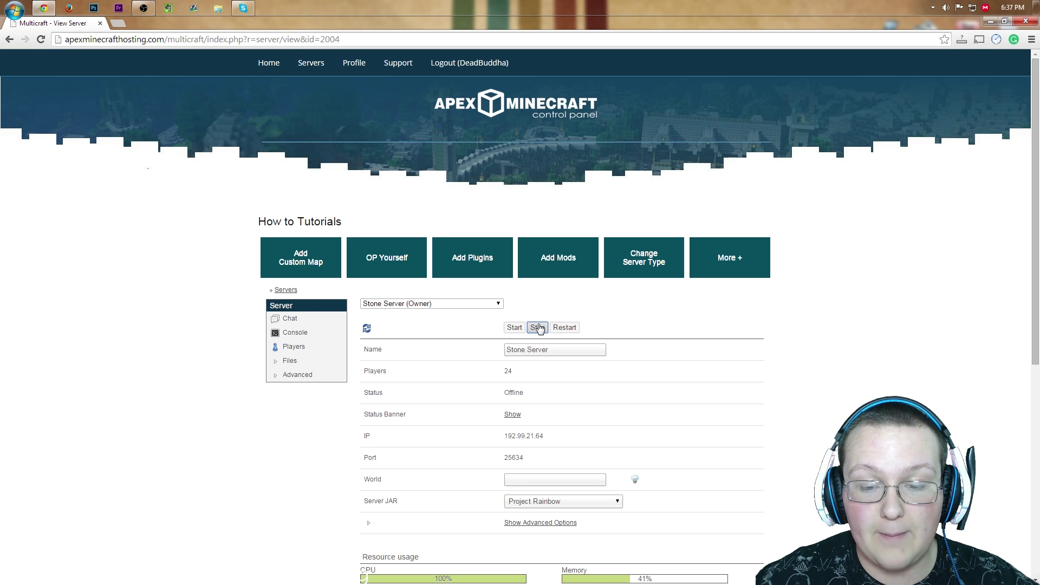
scroll(533, 303, "down", 2)
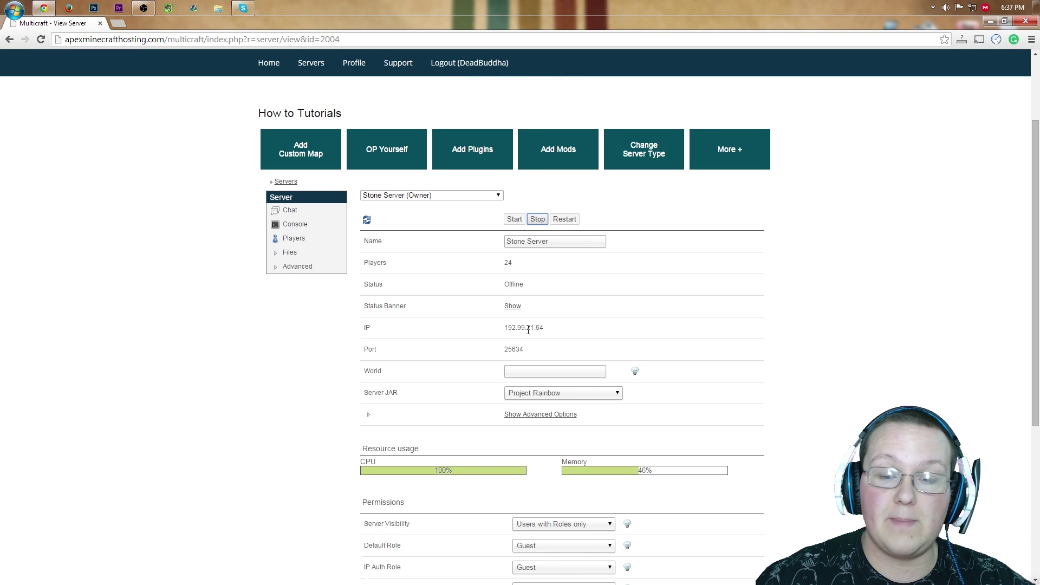
left_click(533, 392)
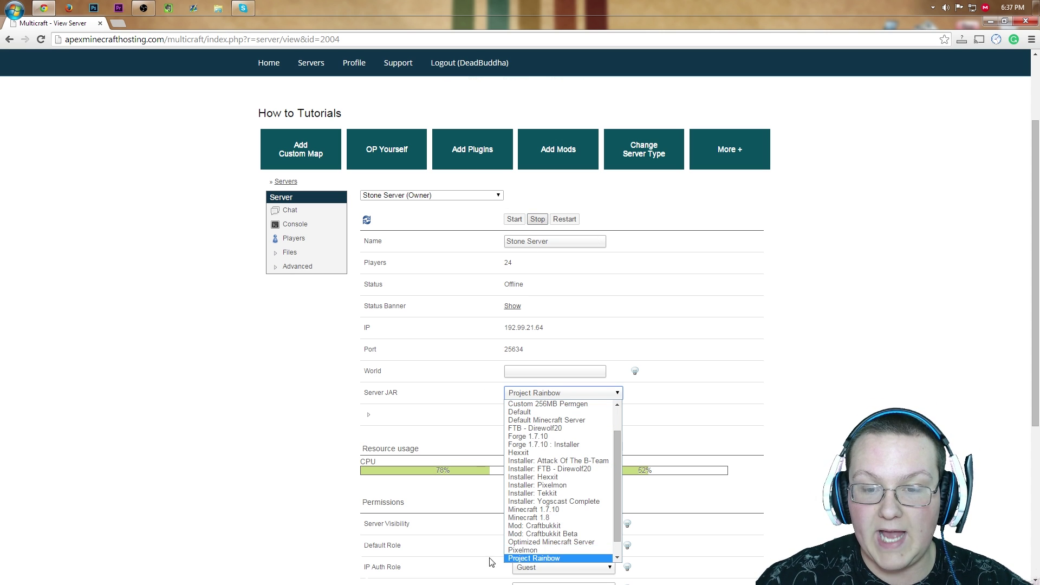
left_click(533, 558)
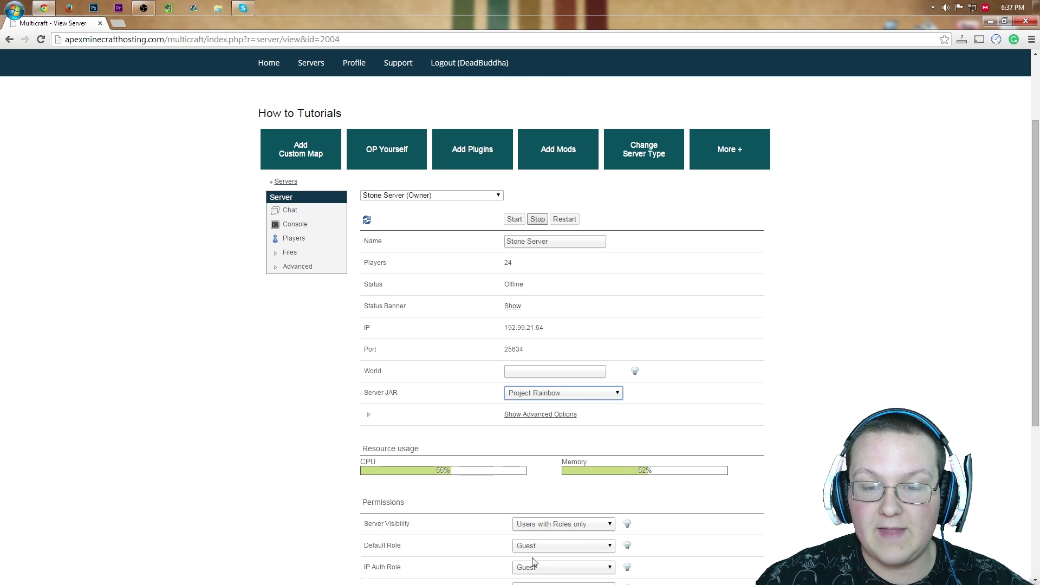
- Reload the Stone Server management page
left_click(456, 40)
key("Return")
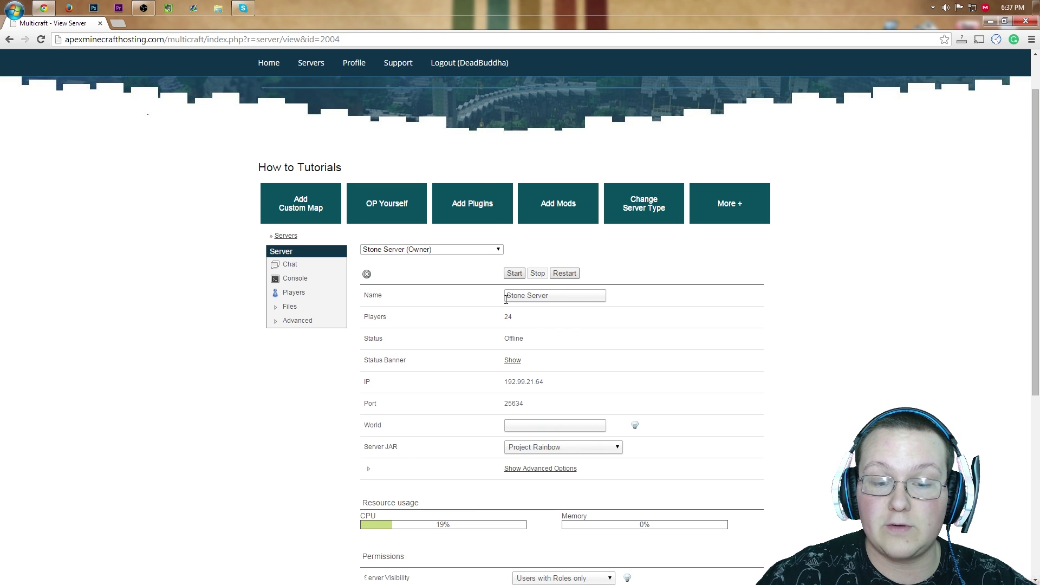
scroll(540, 276, "down", 2)
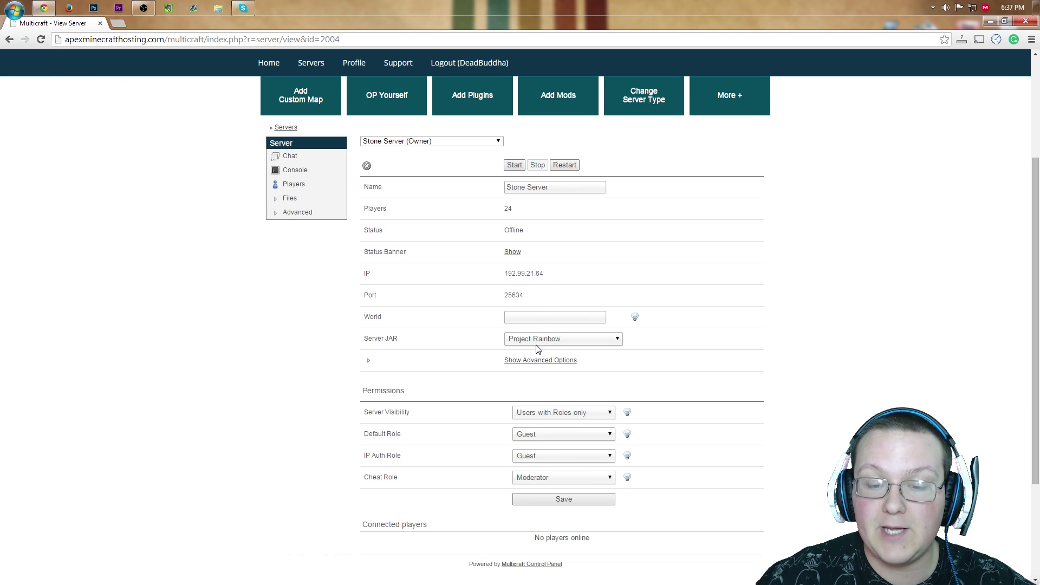
- Reselect Project Rainbow in the Server JAR dropdown and save the server settings
left_click(538, 339)
left_click(470, 336)
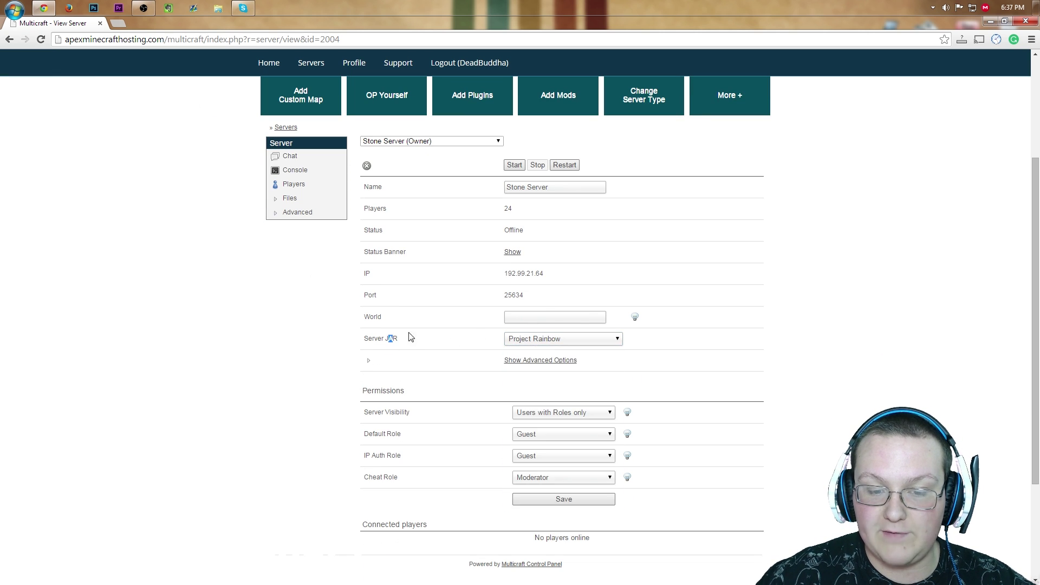
left_click(556, 343)
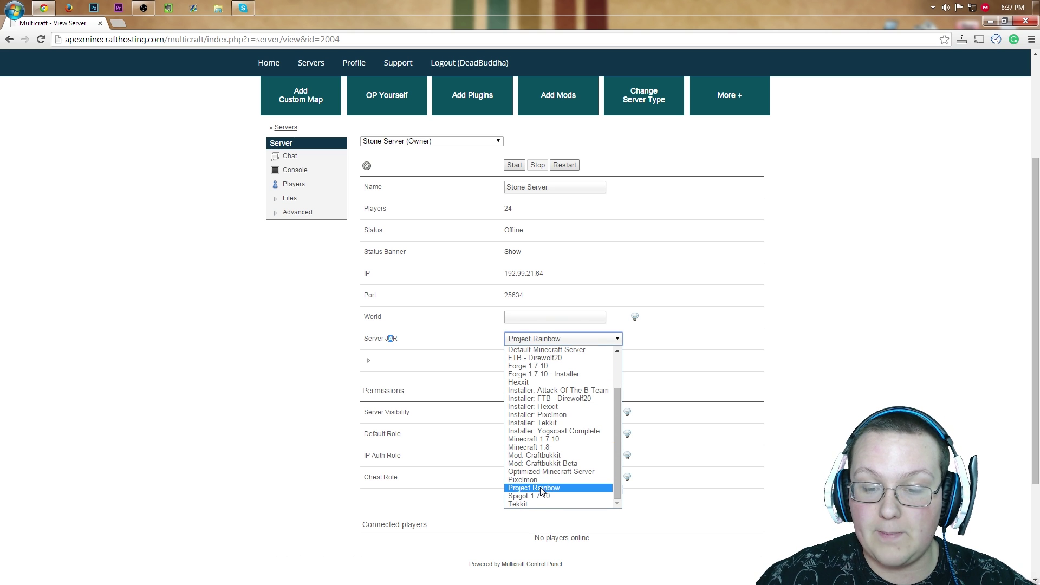
left_click(541, 486)
scroll(562, 409, "down", 3)
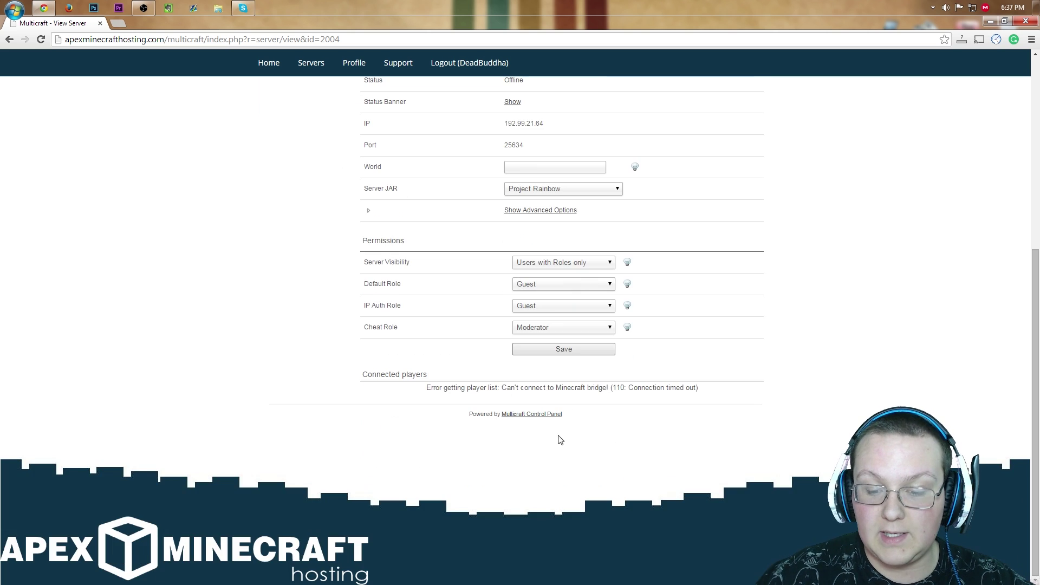
left_click(550, 352)
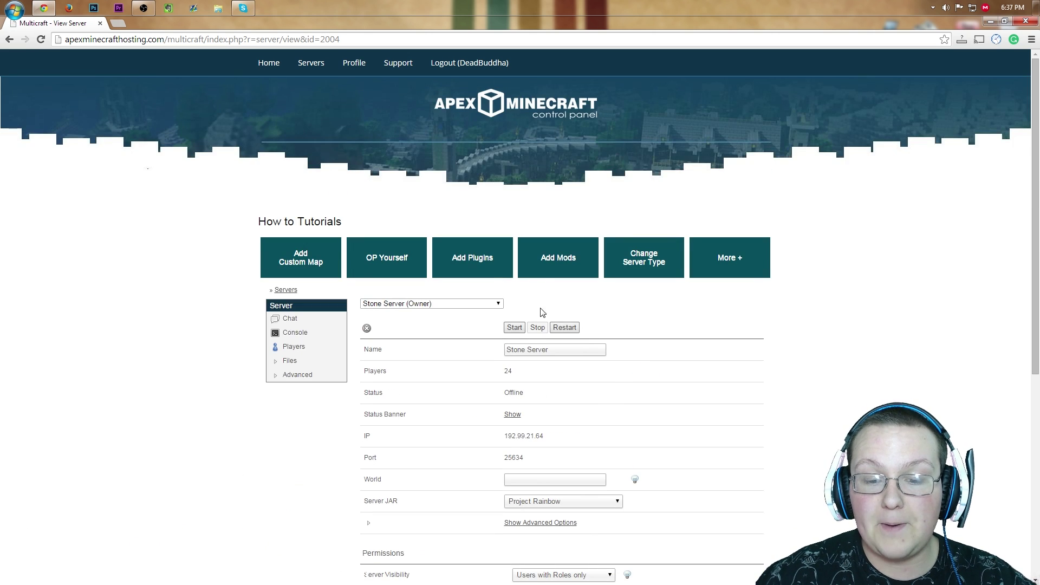
- Start Stone Server, select its IP and port 25634 once Online, and switch to Minecraft
left_click(509, 330)
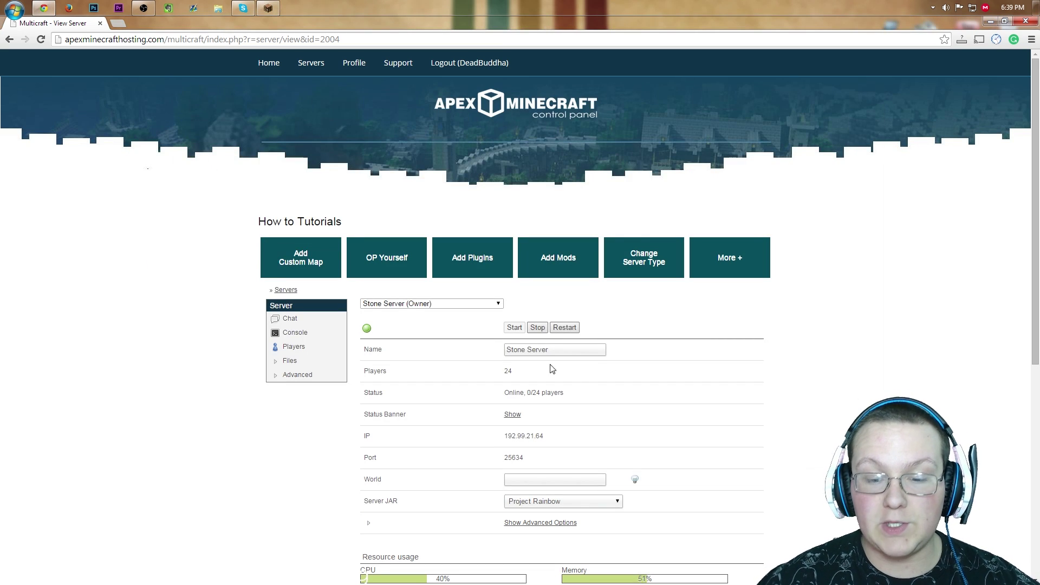
triple_click(558, 433)
left_click(545, 449)
double_click(520, 457)
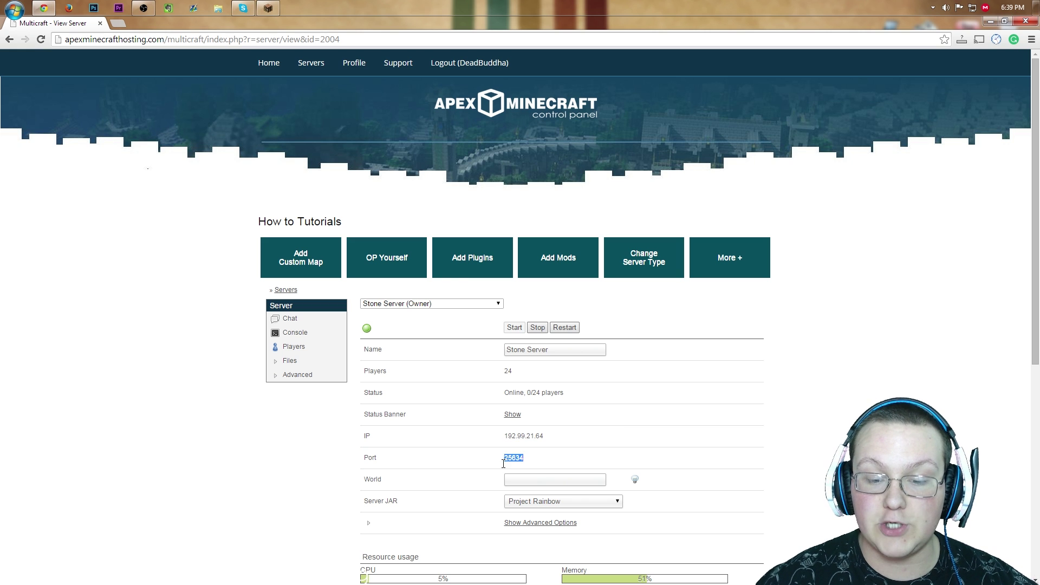
left_click(521, 455)
left_click(268, 8)
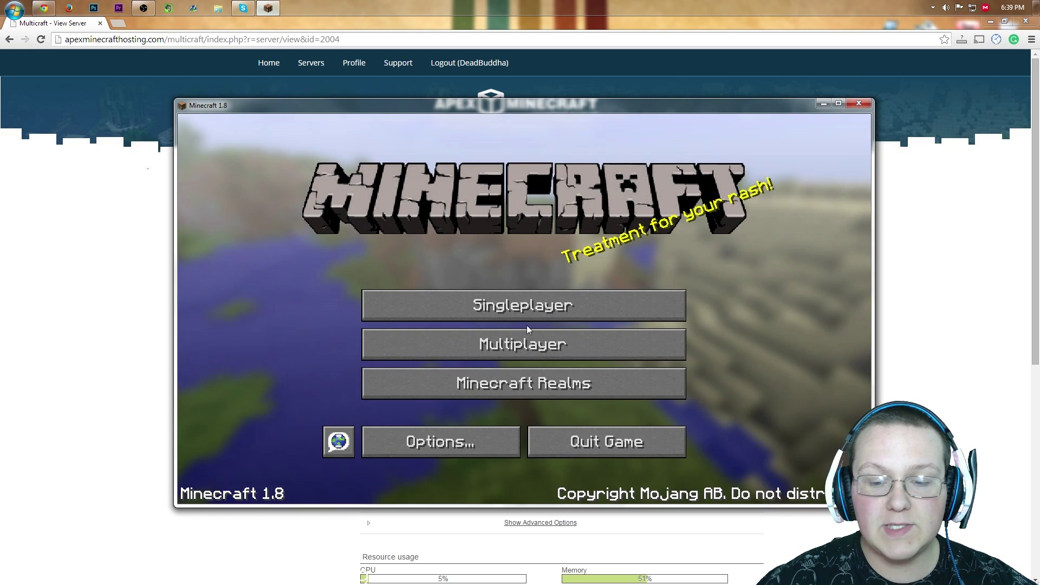
- Open Direct Connect from Multiplayer with address 192.99.21.64:25634
left_click(520, 346)
left_click(514, 436)
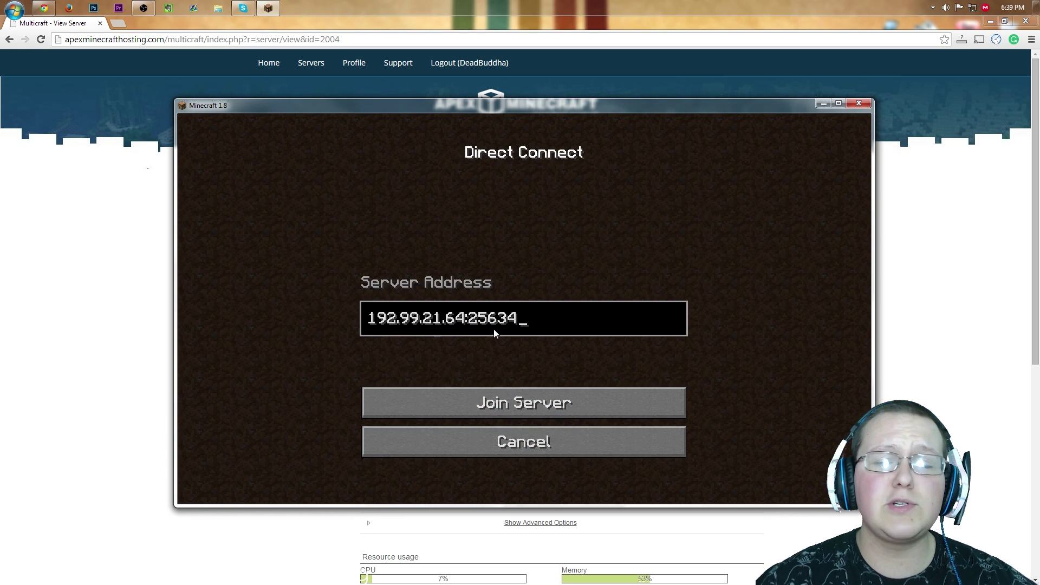
left_click(521, 433)
left_click(701, 427)
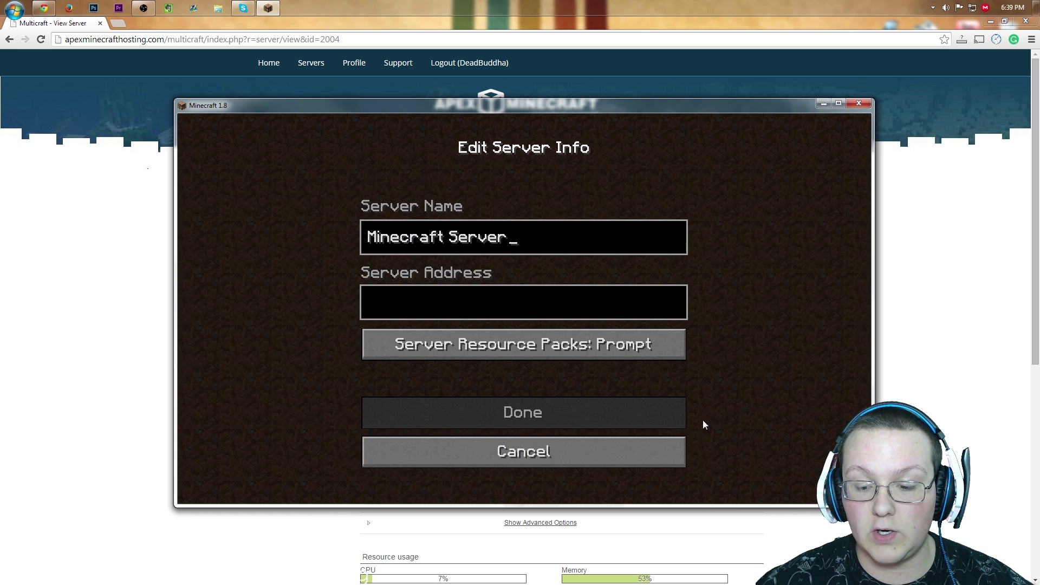
left_click(422, 314)
left_click(476, 452)
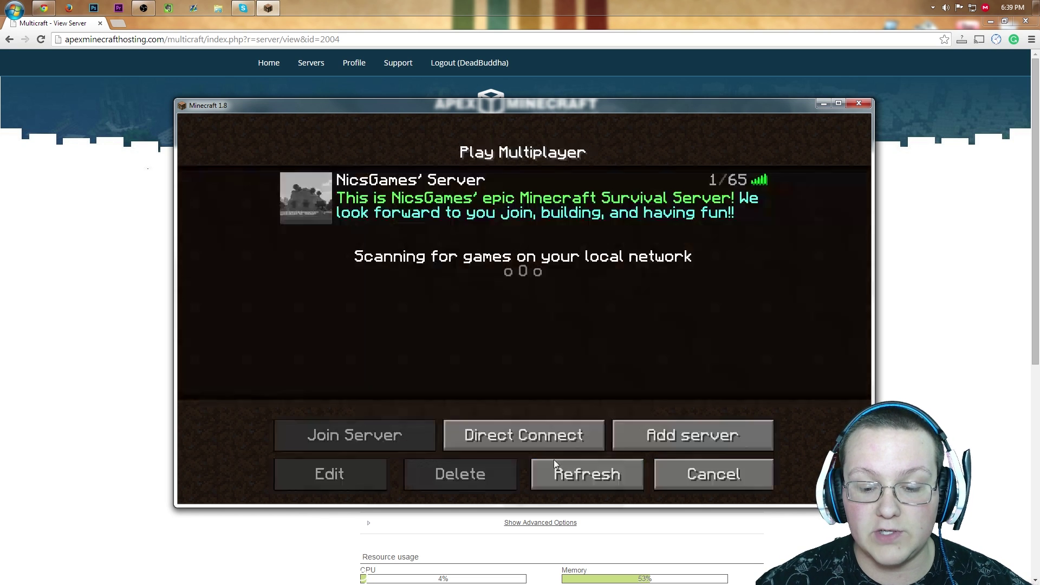
left_click(511, 438)
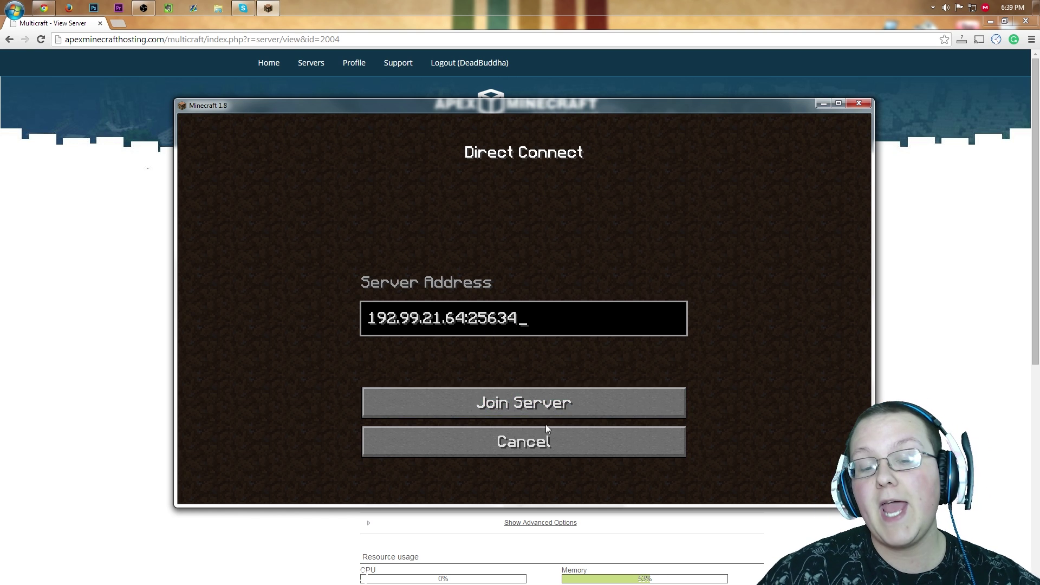
- Join the server and run /rainbo in chat, which is refused for lack of permission
left_click(498, 405)
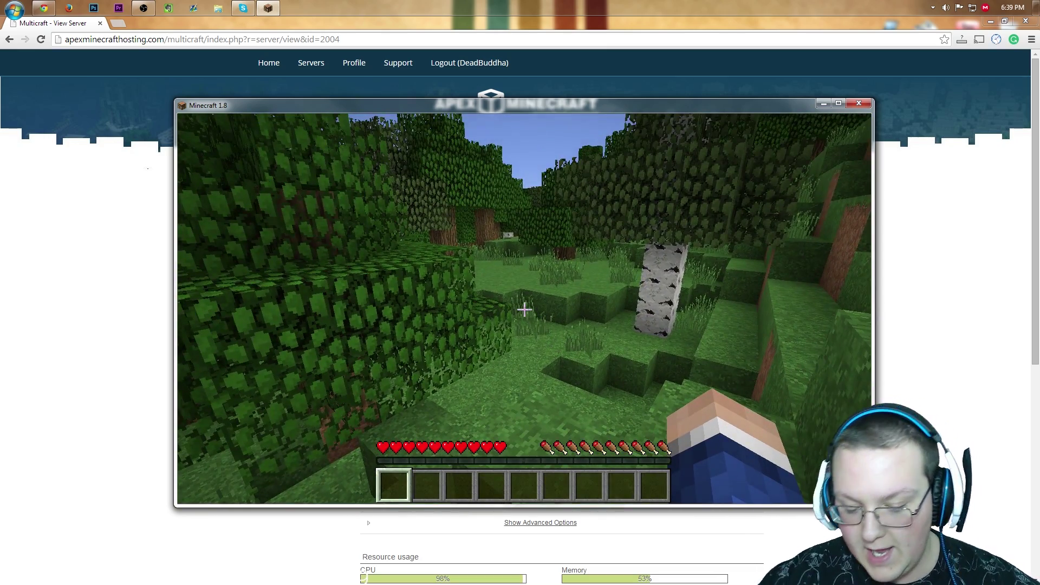
type("/rainbo")
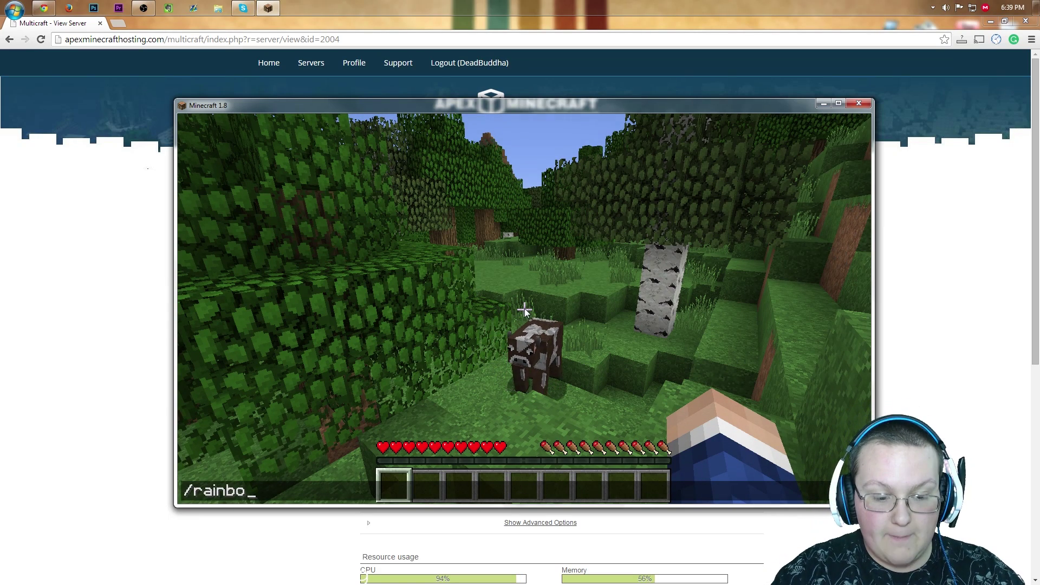
key("Return")
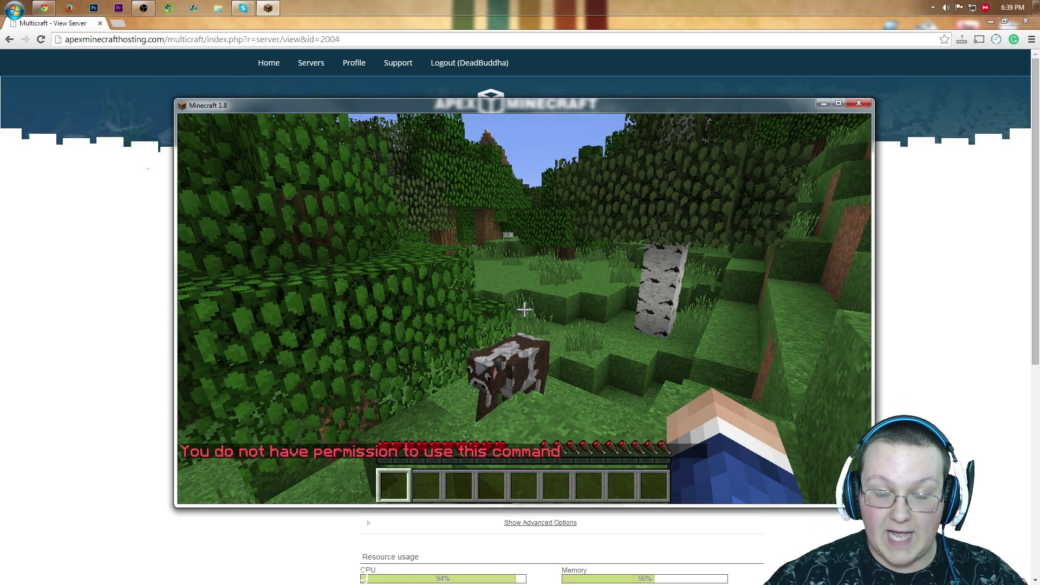
- Run op with your player's username in the Stone Server console
key("e")
left_click(23, 230)
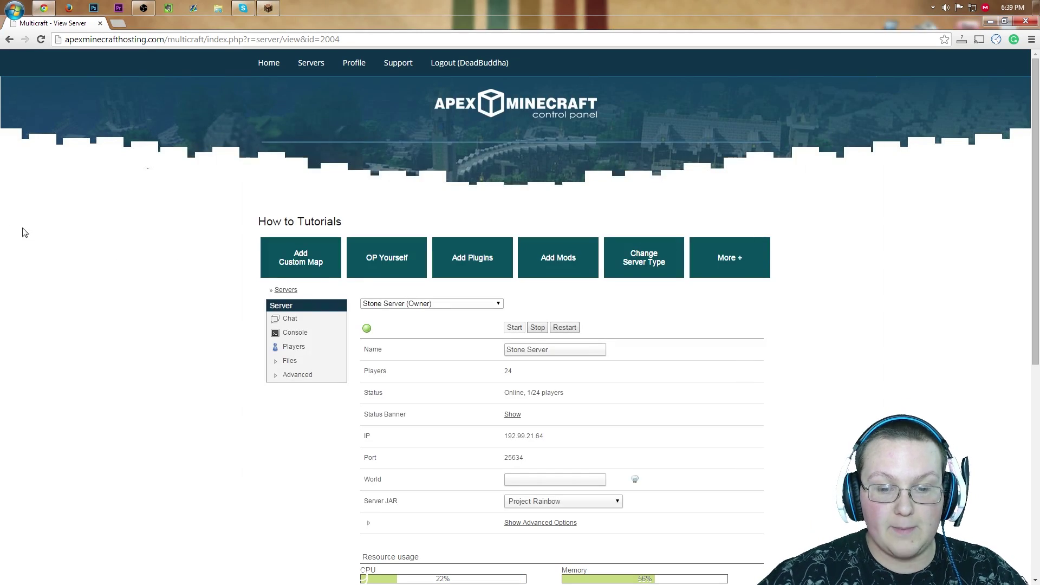
left_click(292, 333)
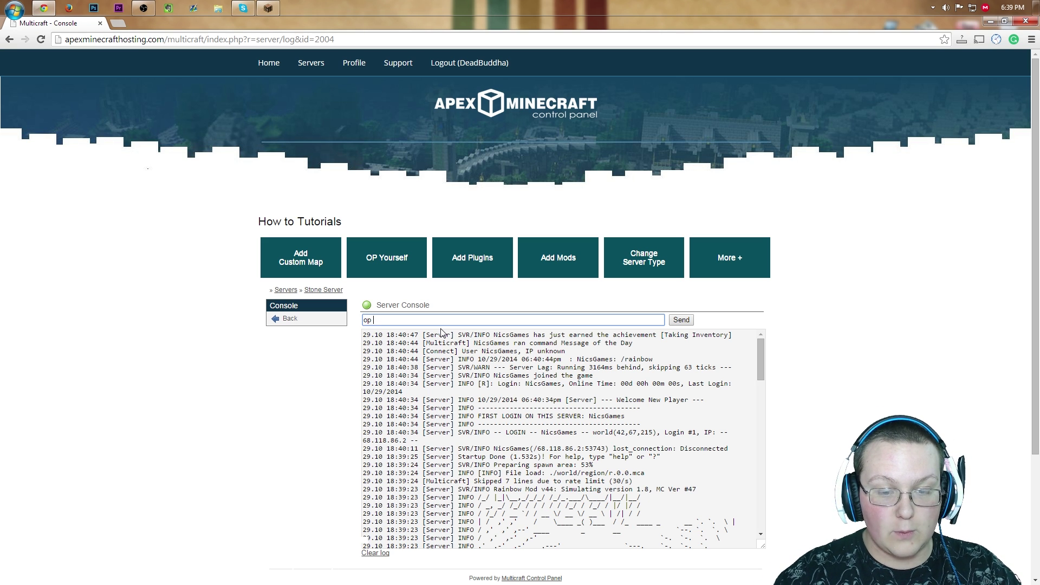
type("nicsgames")
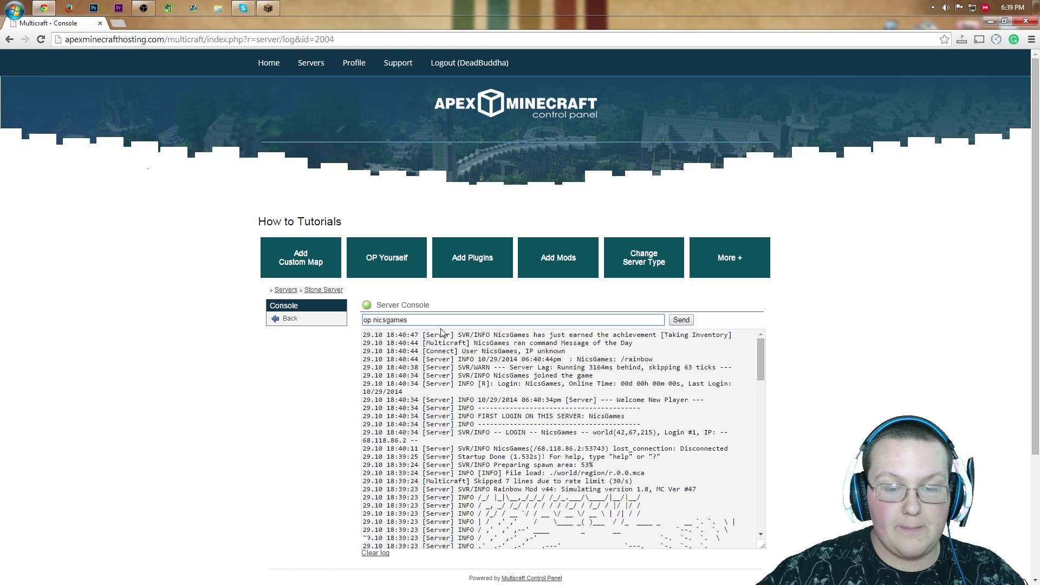
key("Return")
left_click(268, 8)
- Resume play and run /rain in chat again
key("e")
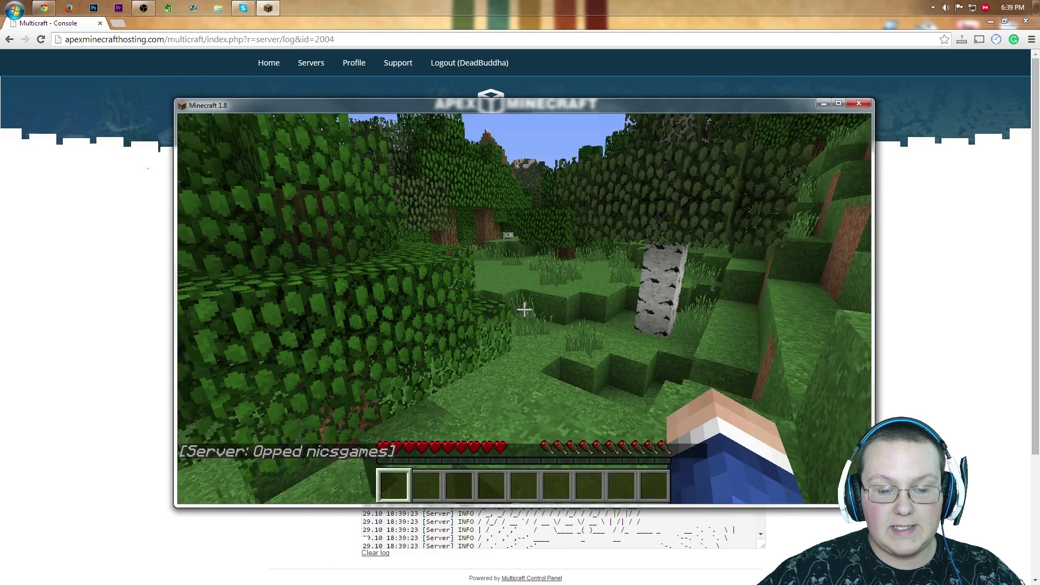
key("slash")
type("rain")
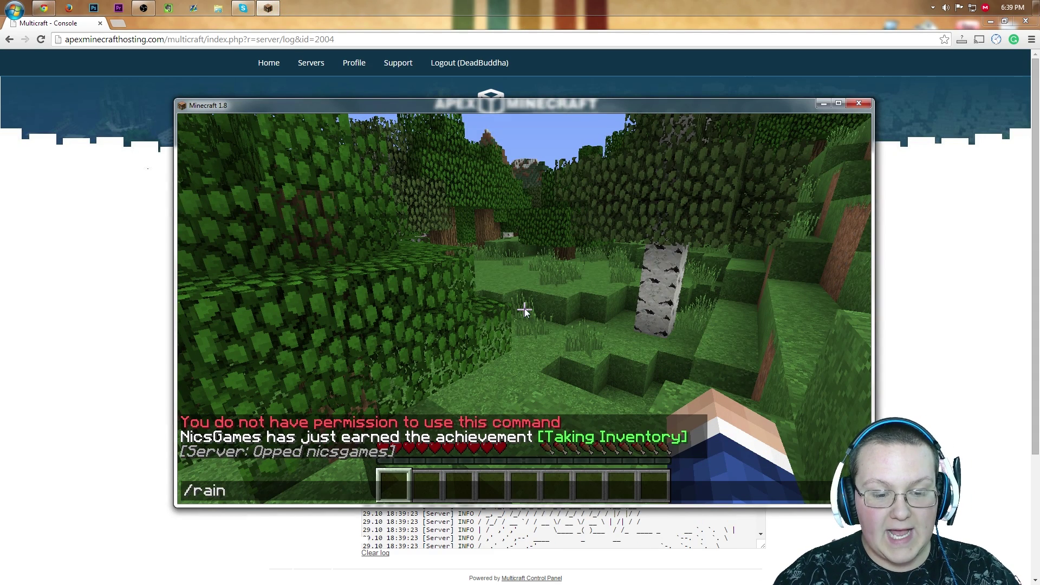
key("Return")
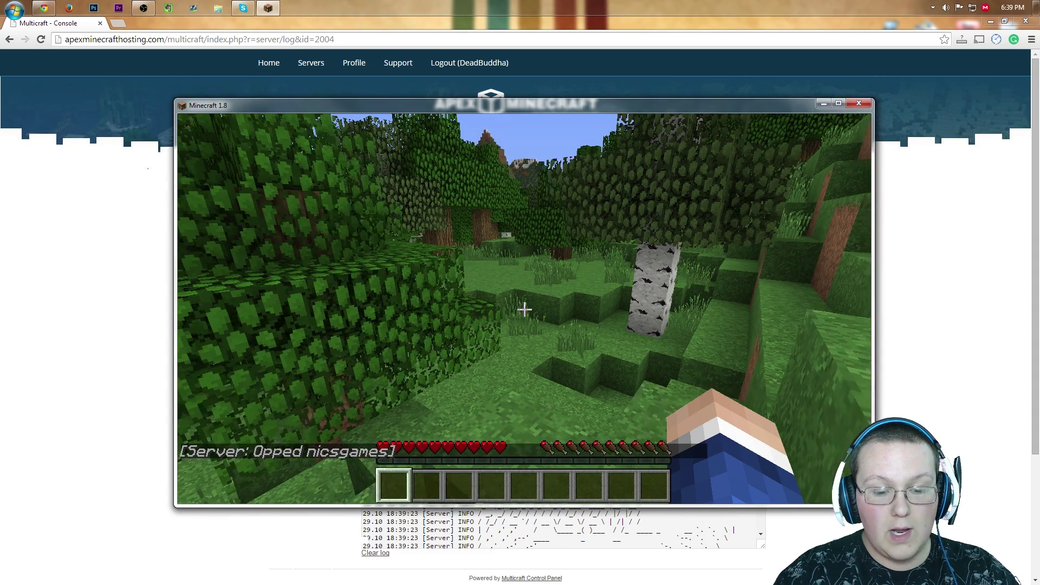
- Run /color to list the chat colour codes
key("slash")
type("color")
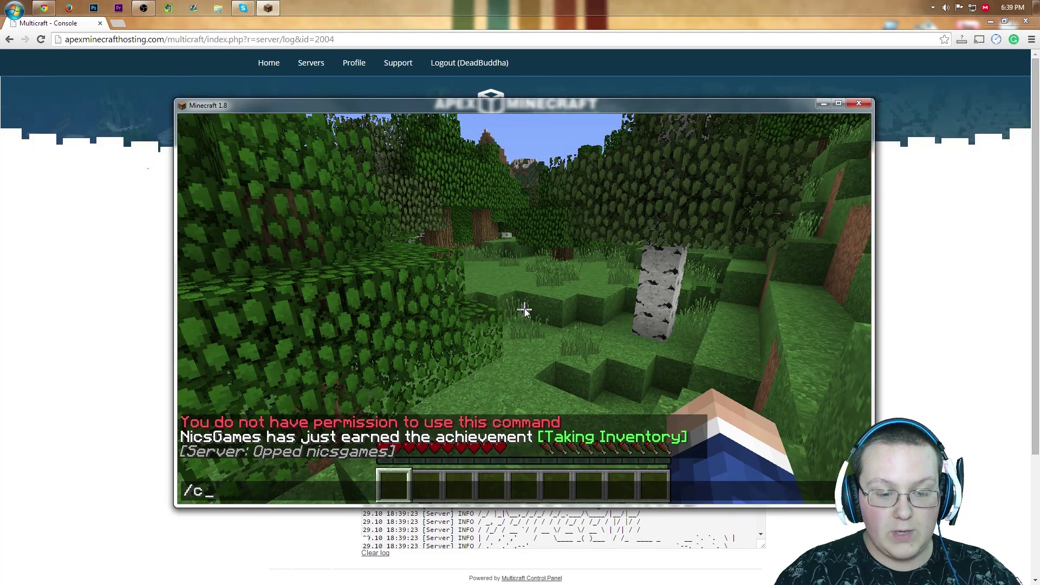
key("Return")
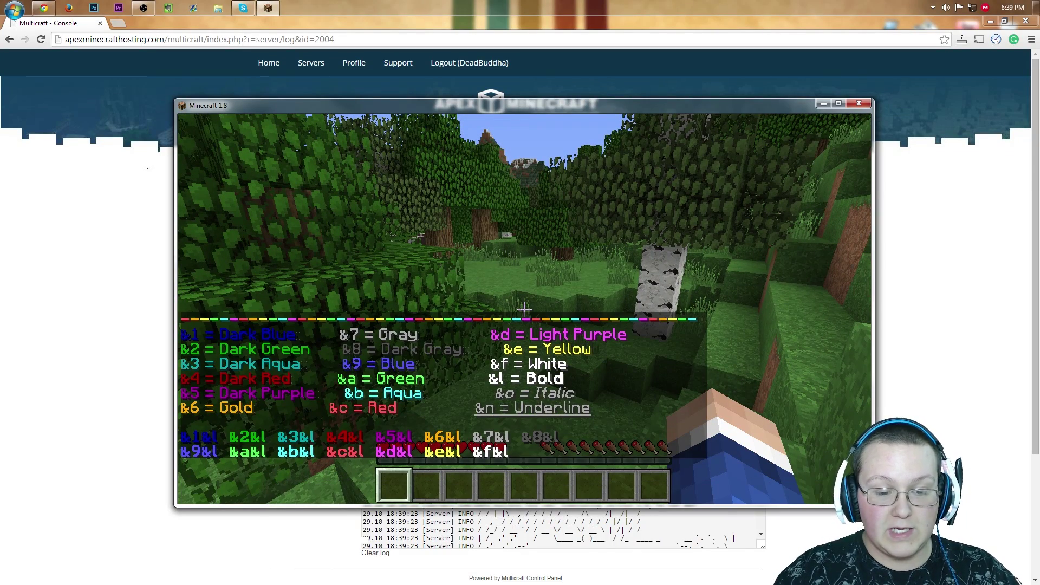
- Run /rtp to teleport to a random location
key("slash")
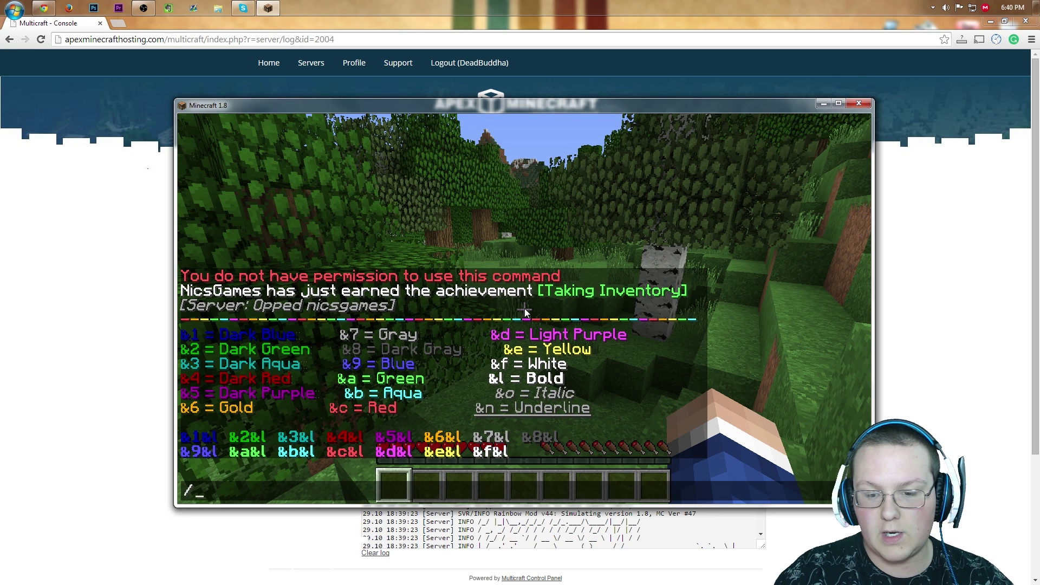
type("rtp")
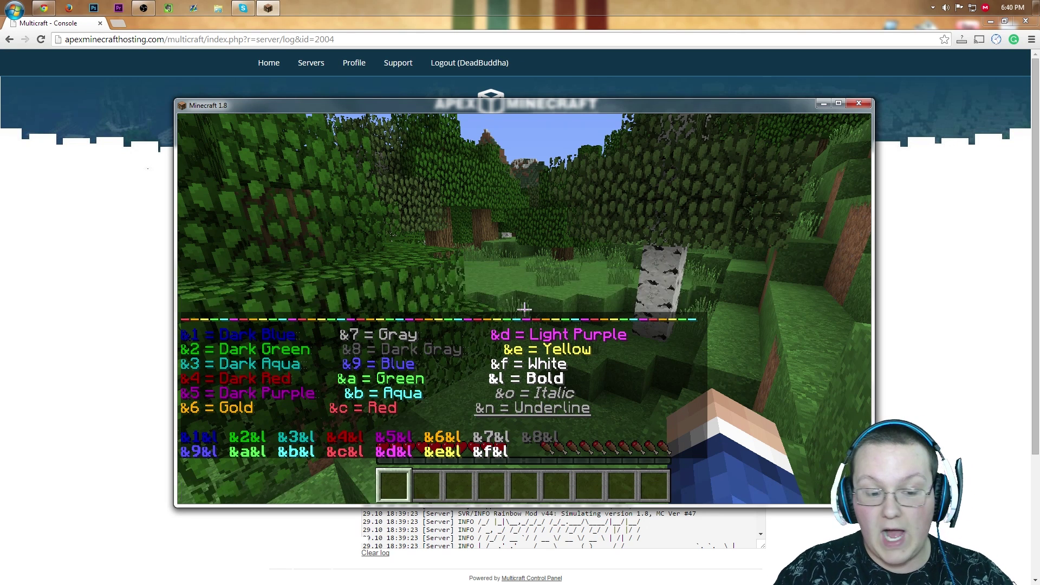
key("Return")
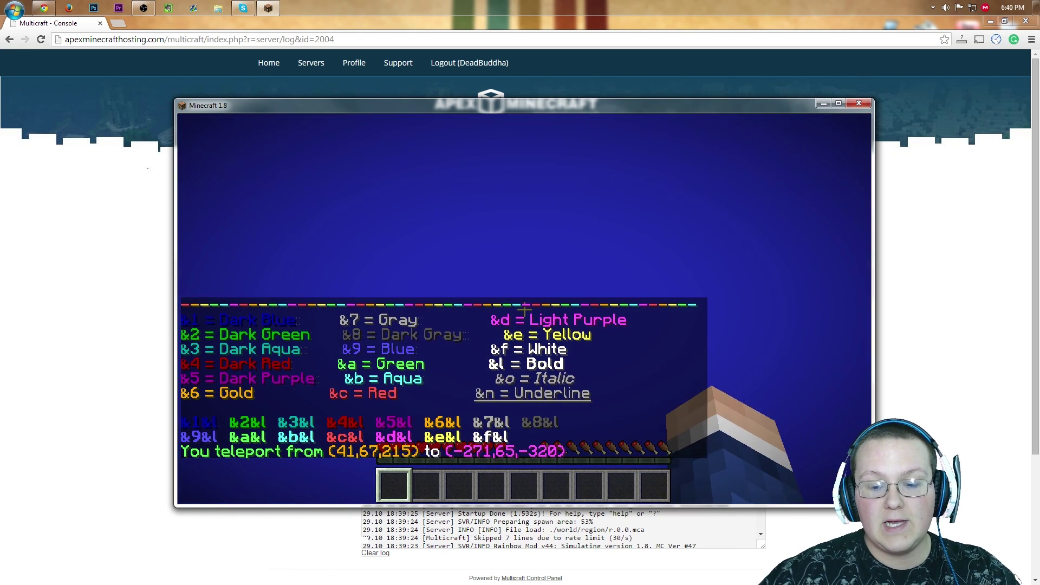